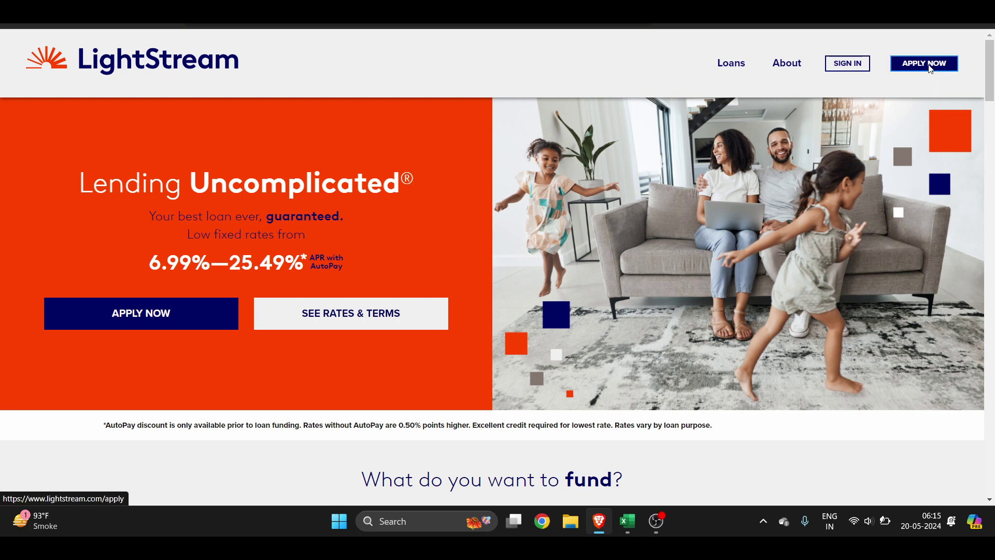
Jump from the homepage to the rate calculator via SEE RATES & TERMS
click(351, 324)
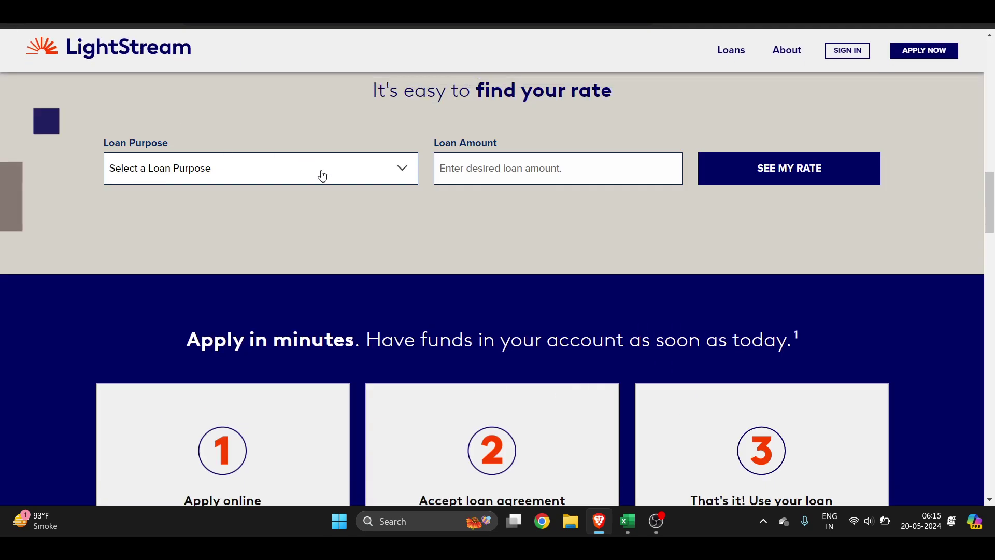
Request rate quotes for a $5,000 Home Improvement/Pool/Solar Loan
click(390, 173)
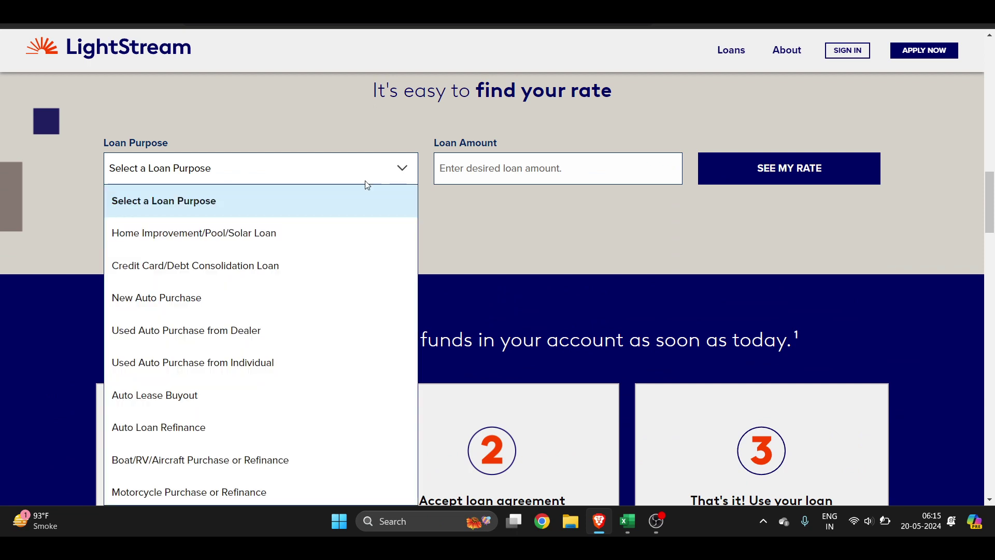
click(269, 236)
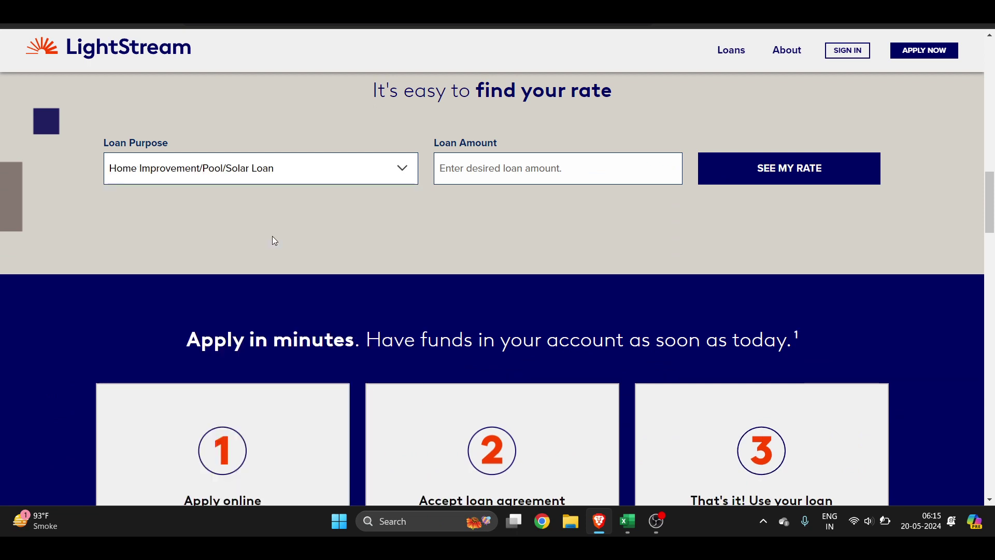
click(566, 168)
text(5,000)
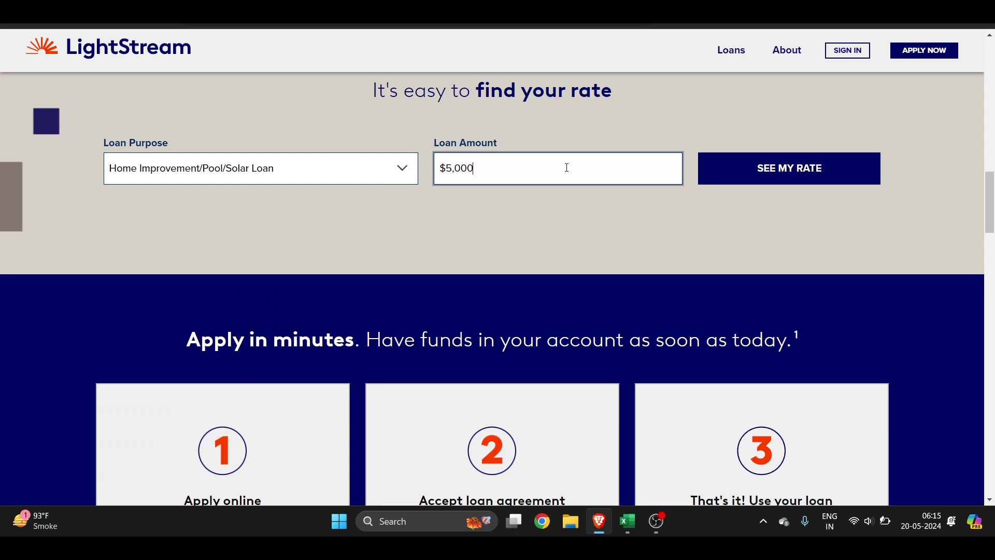
click(819, 166)
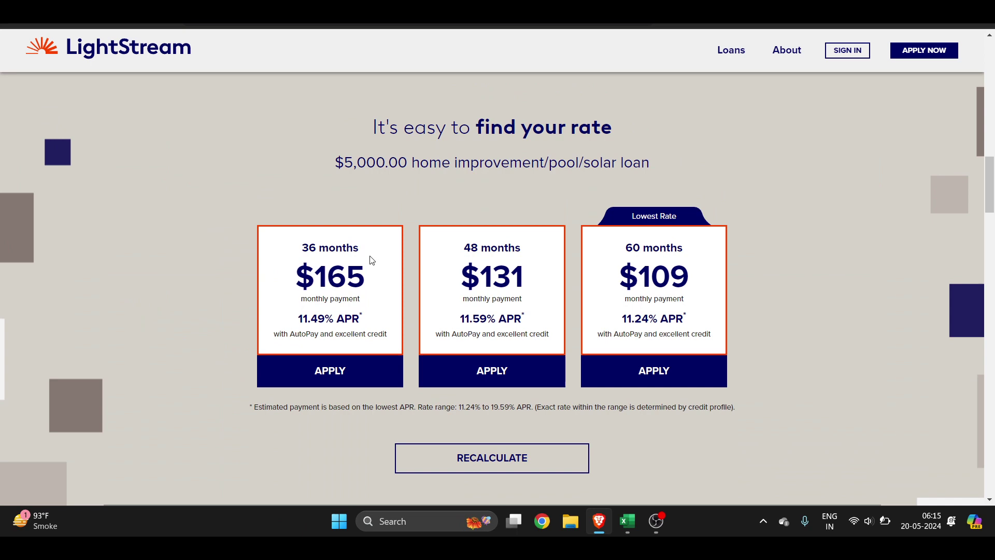
scroll(369, 260, down, 1)
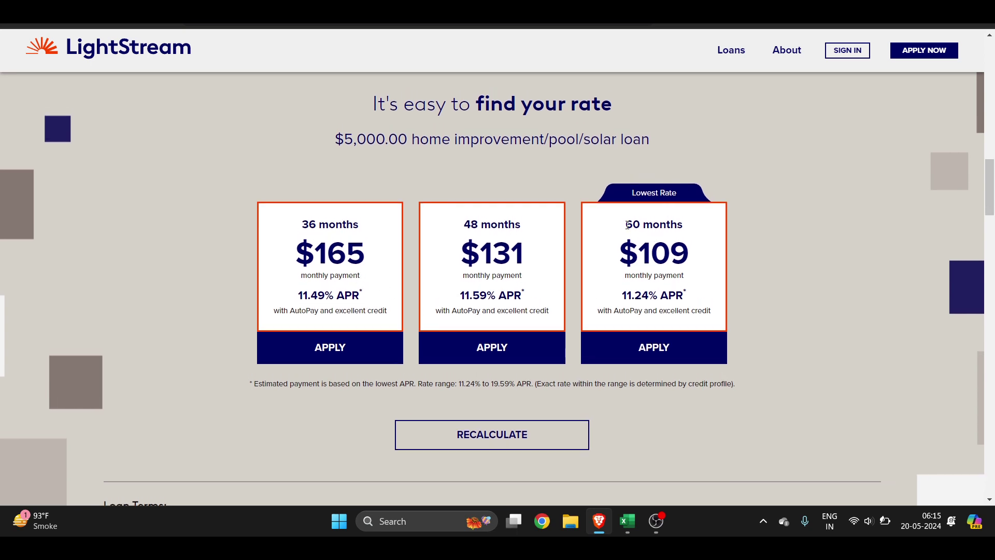
Apply for the 60-month $109 payment option, then bring up options for the Good Credit link
click(680, 351)
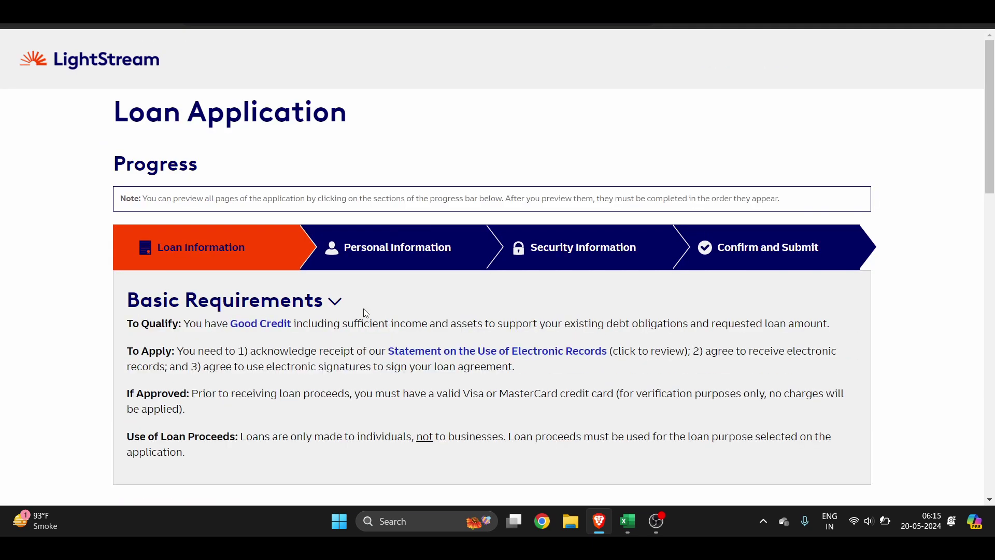
scroll(365, 313, down, 1)
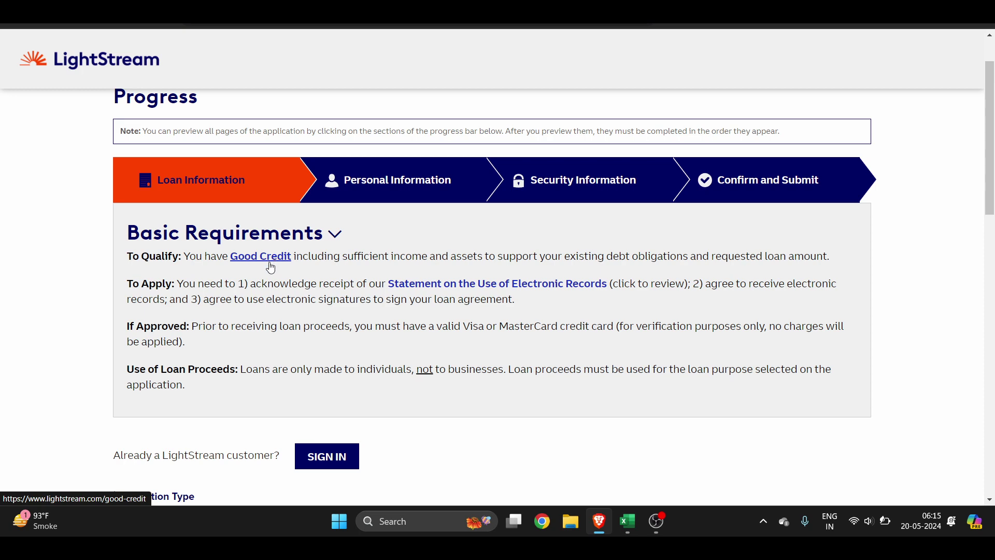
right_click(288, 258)
click(363, 222)
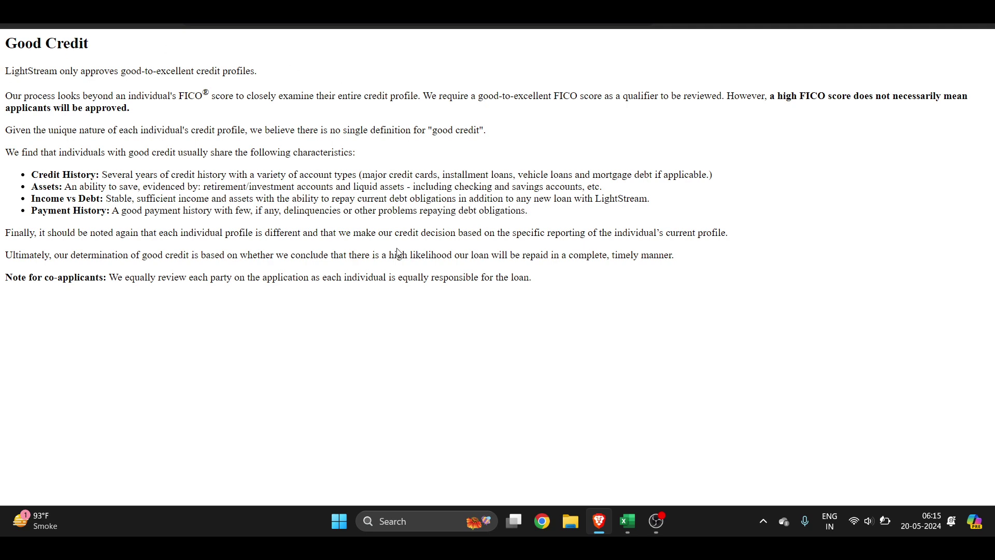
click(420, 12)
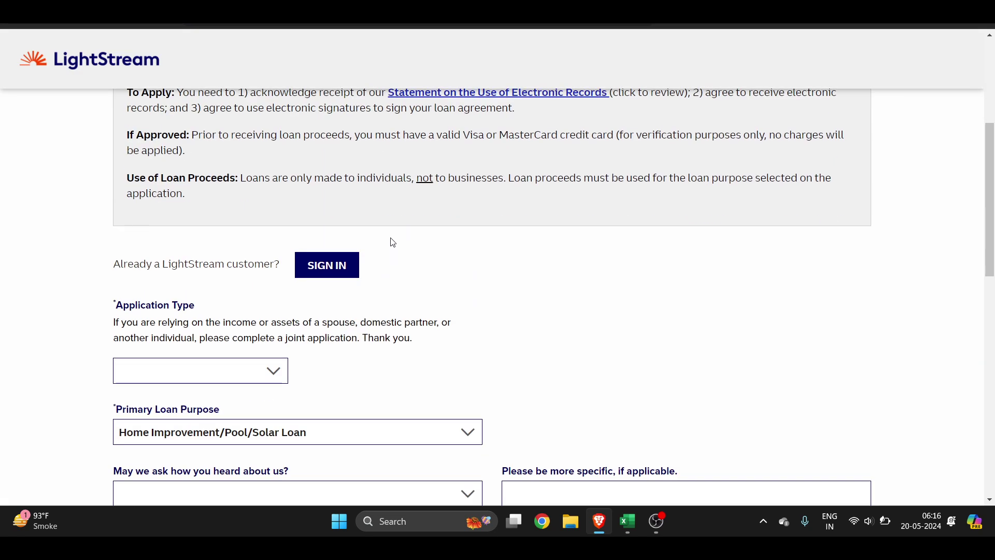
scroll(392, 233, up, 2)
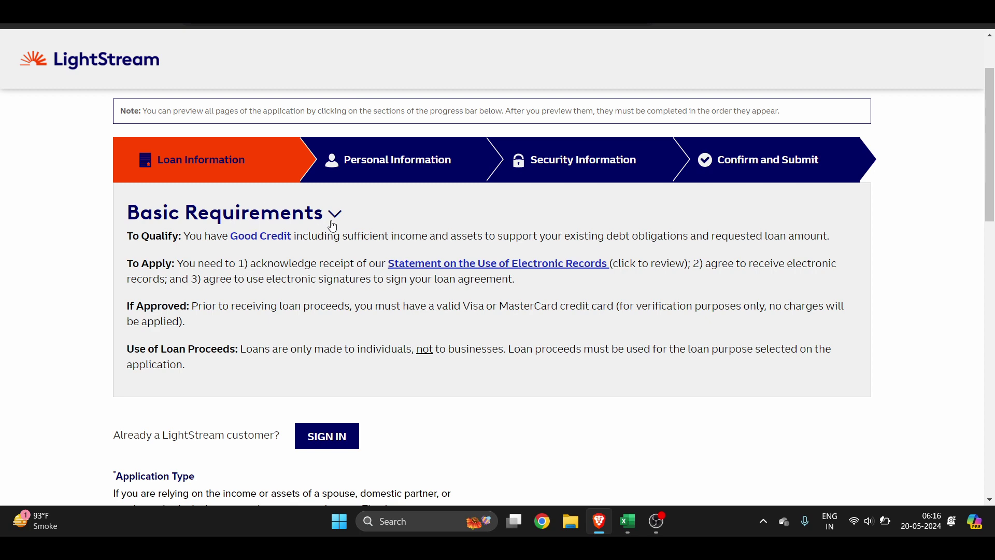
scroll(323, 331, down, 2)
scroll(330, 259, down, 1)
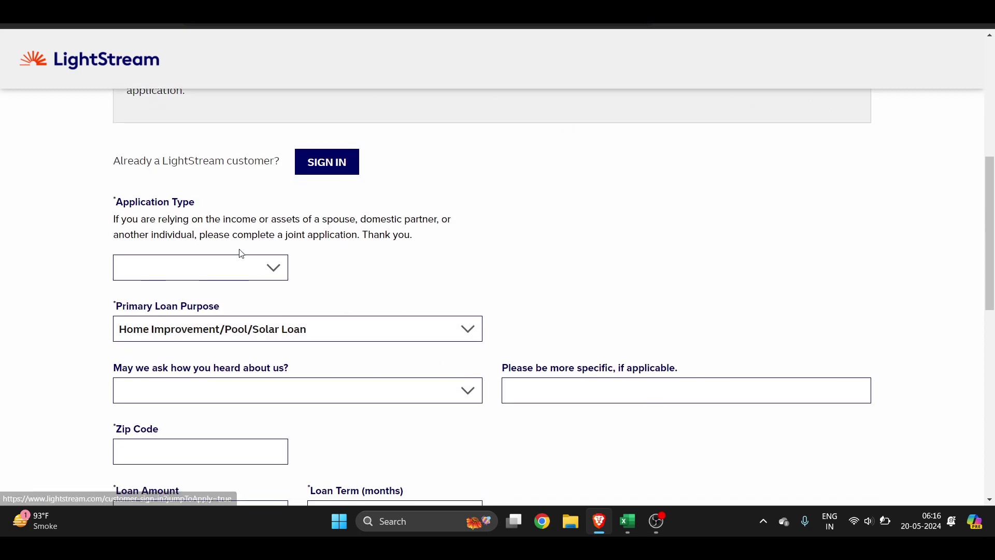
Set the Application Type to Individual Application
click(222, 267)
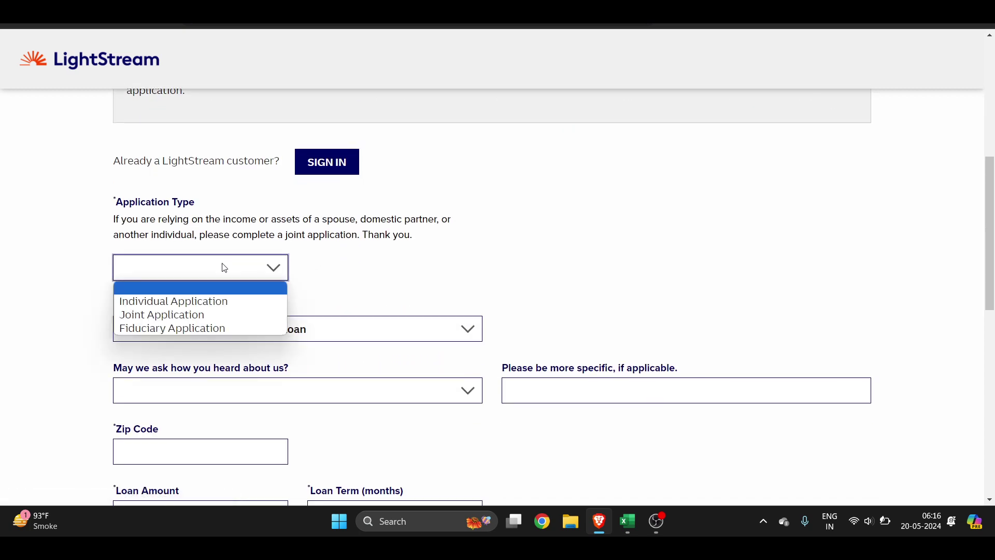
click(220, 302)
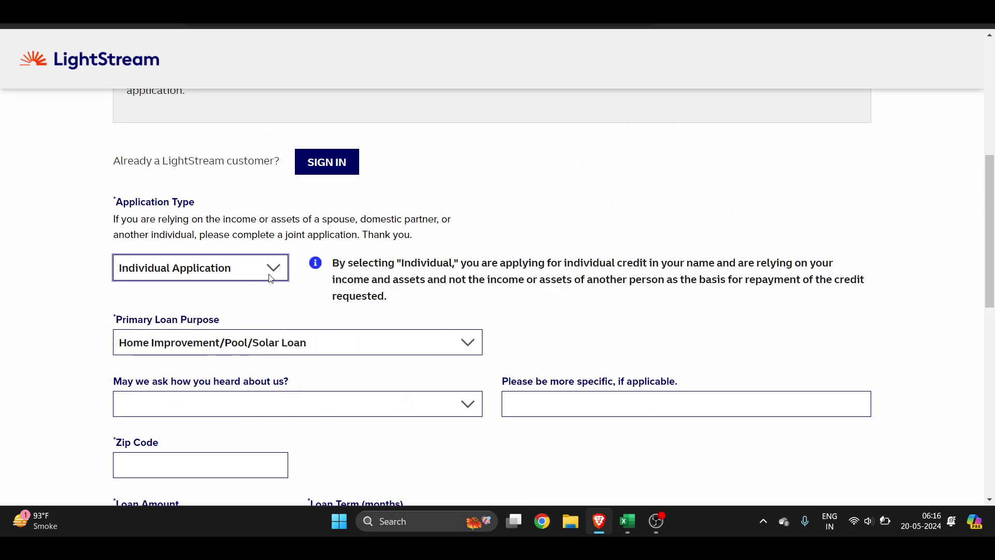
scroll(261, 315, down, 1)
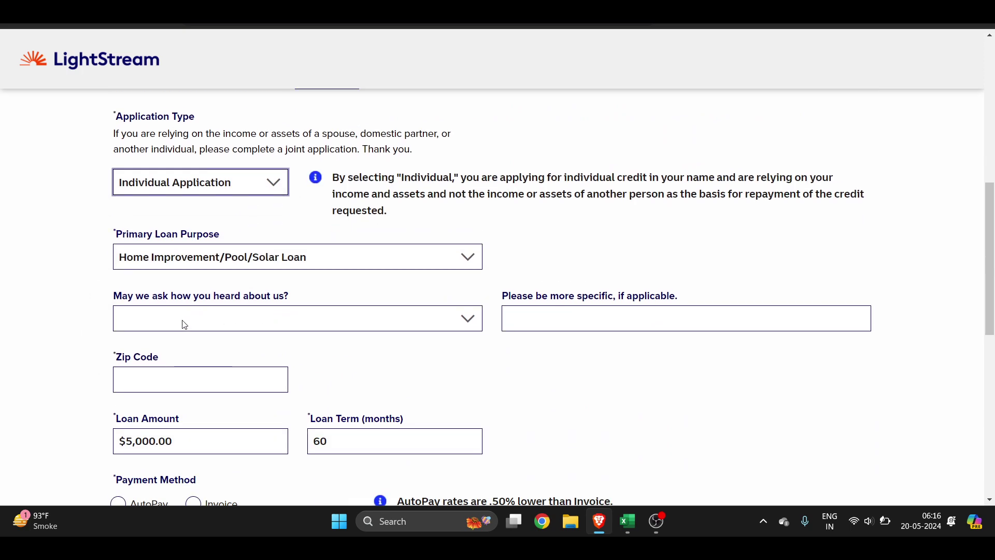
scroll(182, 324, down, 2)
scroll(254, 294, down, 2)
scroll(254, 293, down, 1)
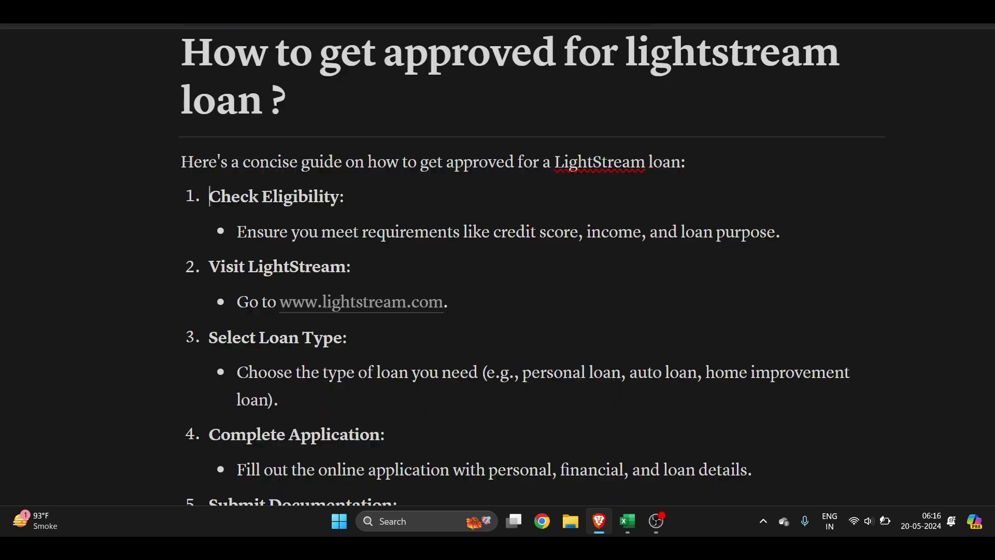
scroll(545, 269, down, 3)
scroll(588, 342, down, 1)
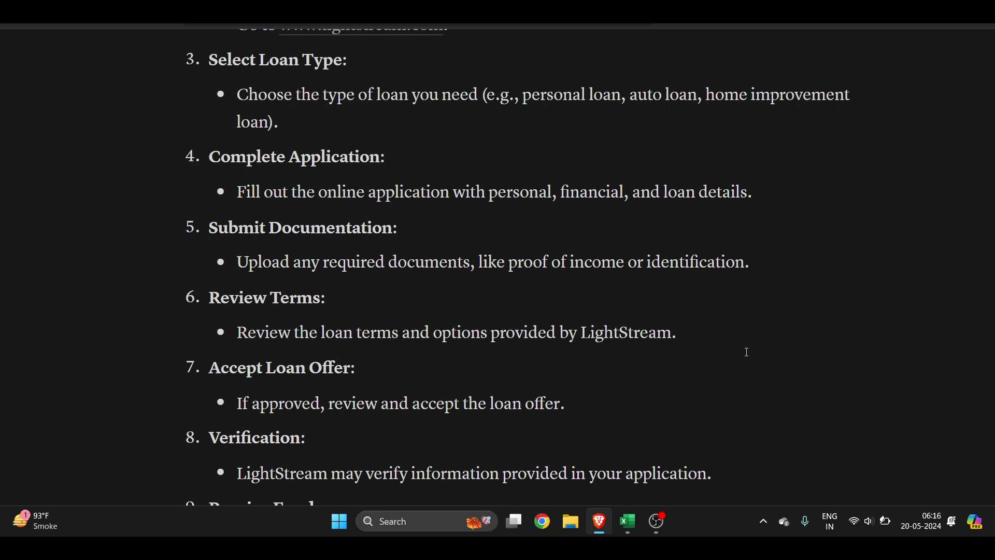
scroll(746, 352, down, 1)
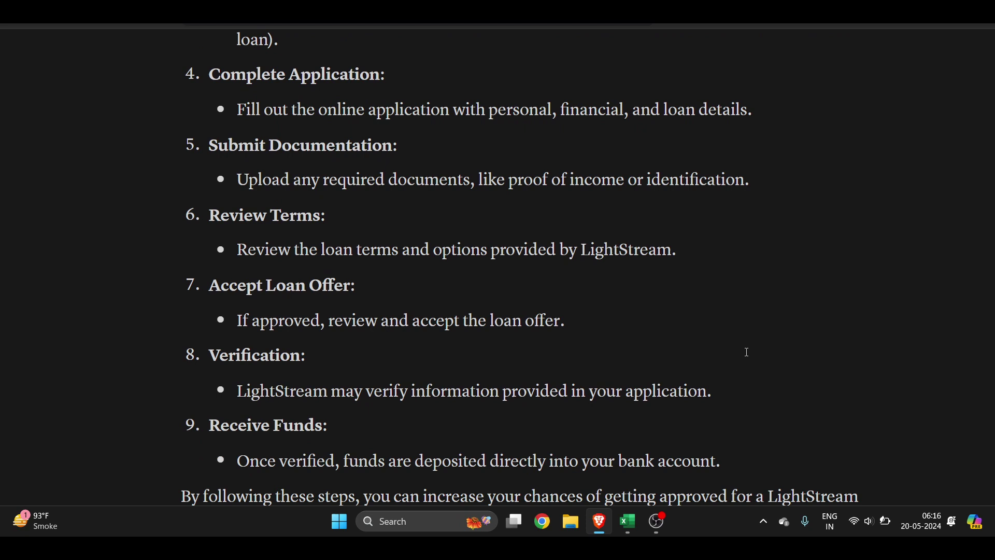
scroll(745, 352, down, 2)
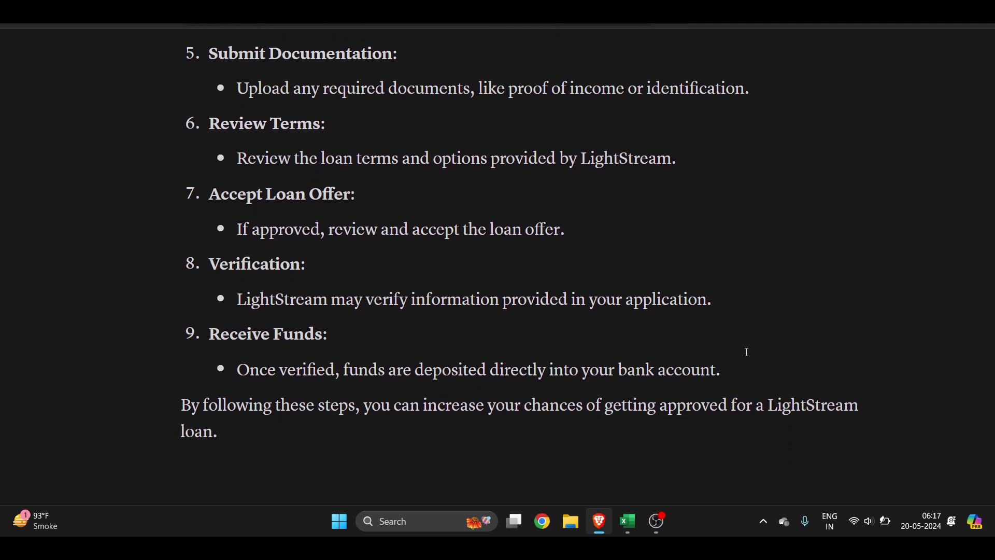